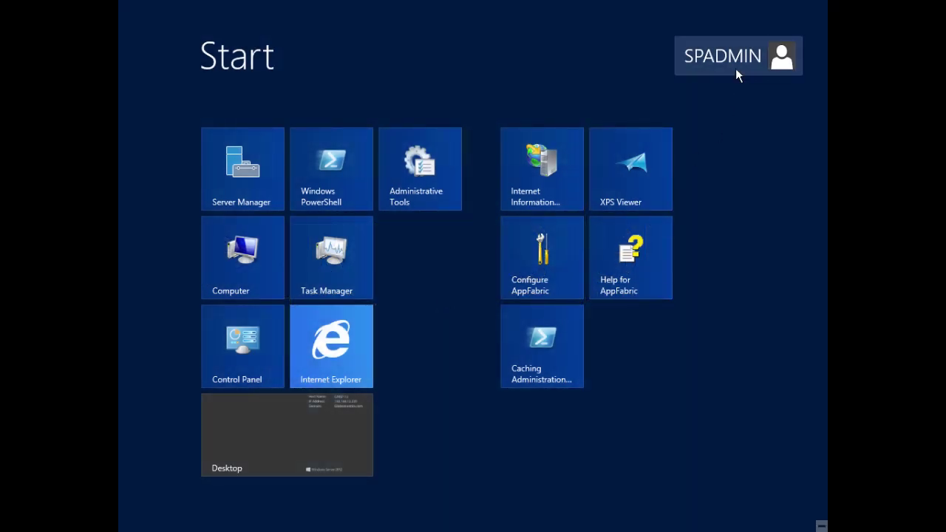
# Switch from the Windows Server 2012 Start screen to the desktop
pyautogui.click(328, 435)
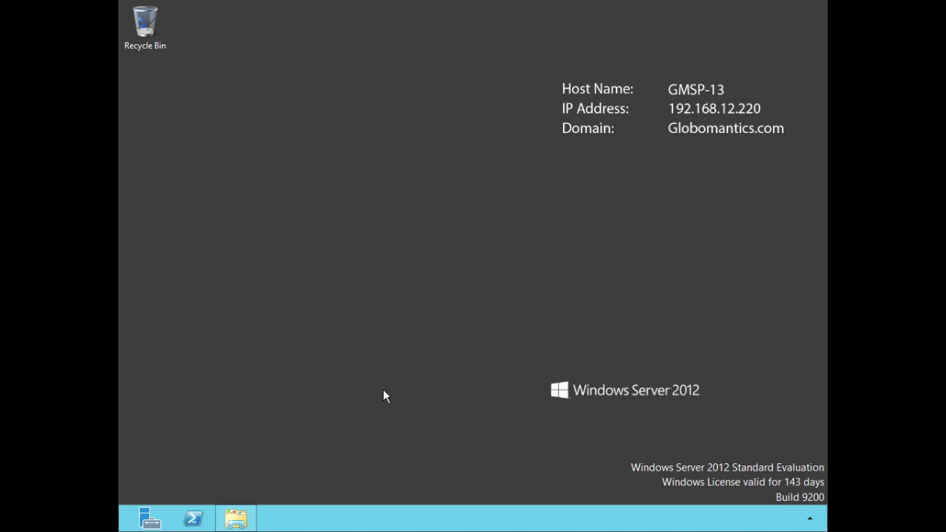
# Run splash from the installation DVD to open SharePoint 2013 setup, then close the DVD window
pyautogui.click(236, 518)
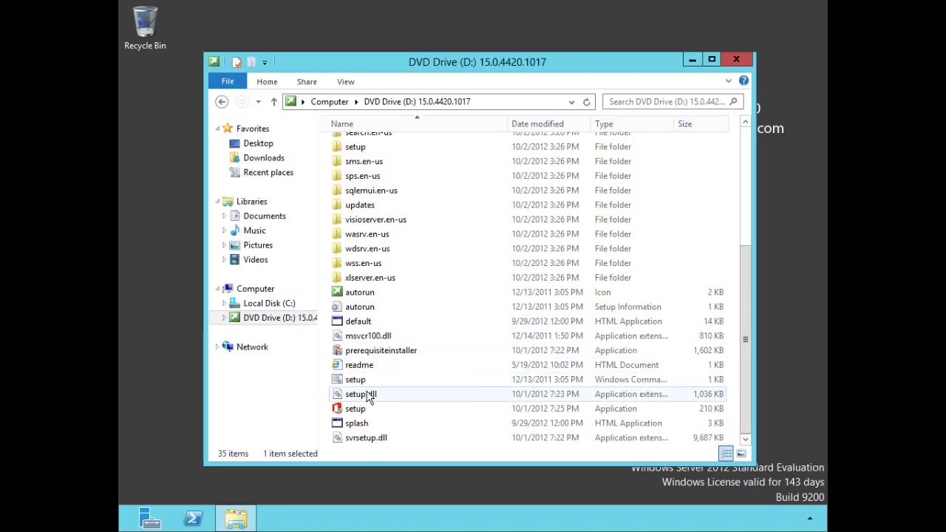
pyautogui.click(362, 426)
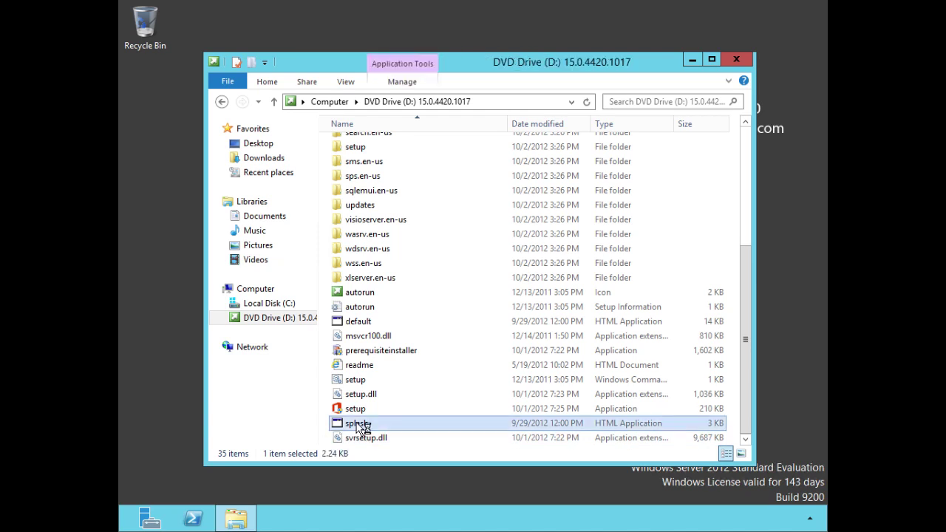
pyautogui.doubleClick(362, 426)
pyautogui.click(739, 58)
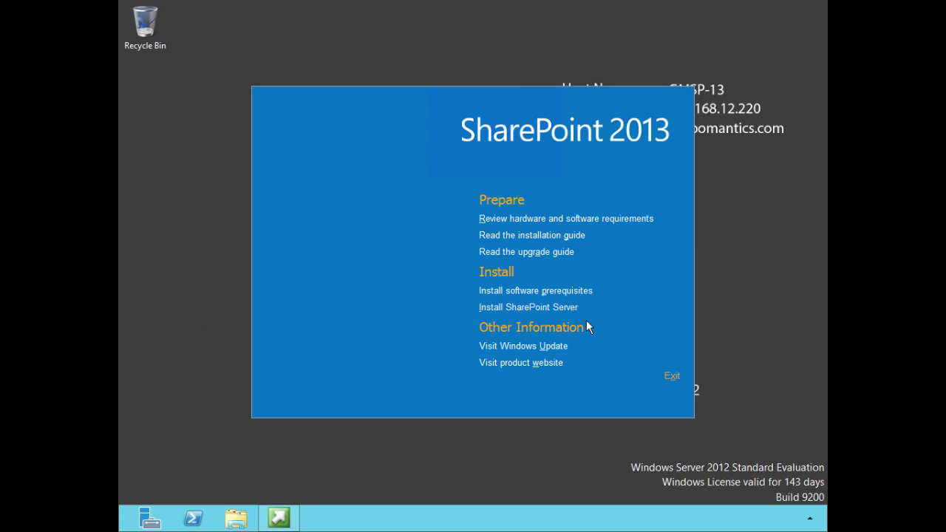
# Begin the SharePoint Server install, paste the product key, and accept the license terms
pyautogui.click(539, 309)
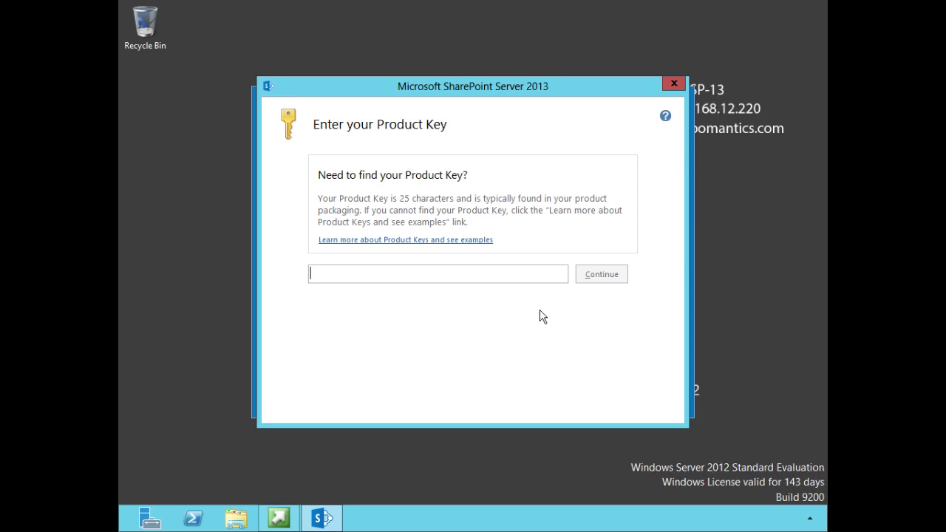
pyautogui.hotkey('ctrl', 'v')
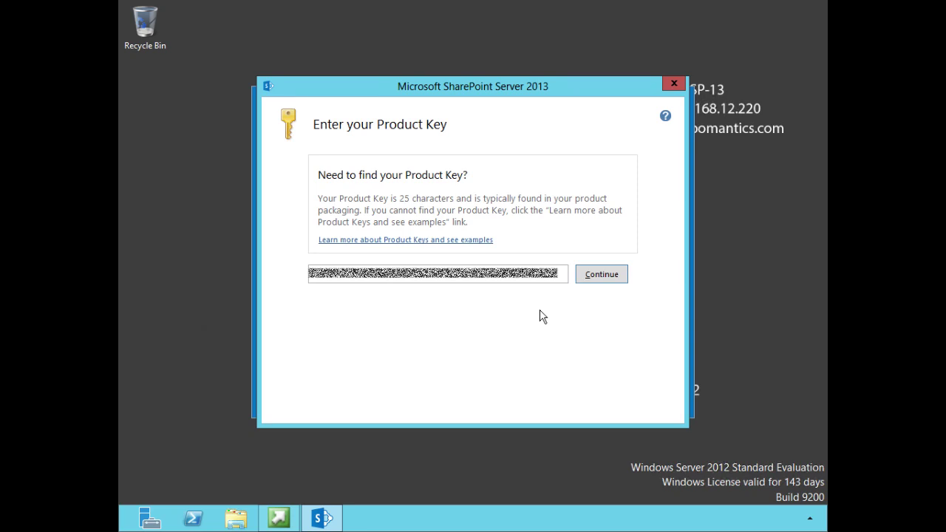
pyautogui.click(608, 276)
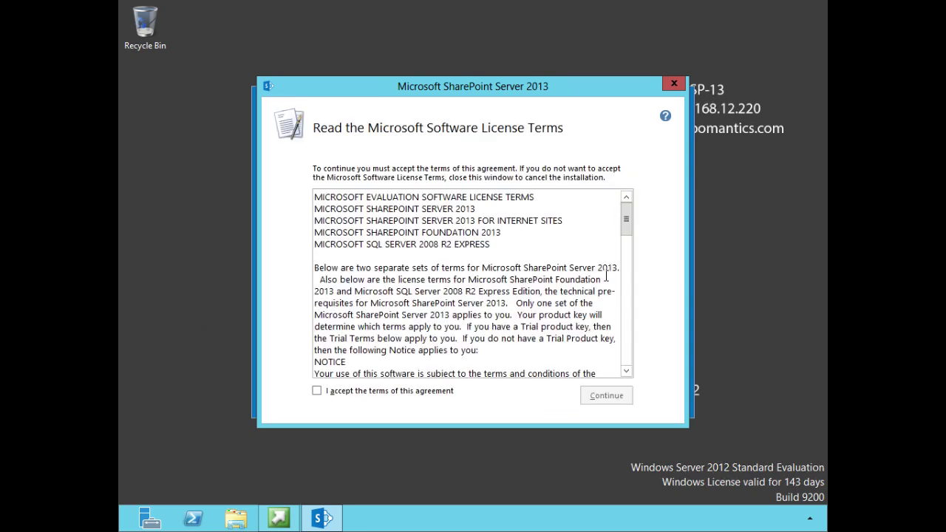
pyautogui.click(316, 395)
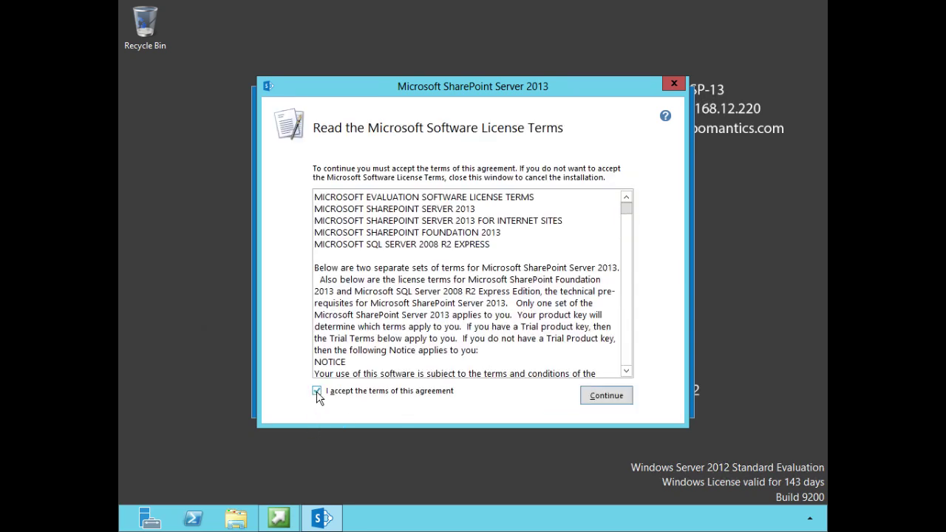
pyautogui.click(607, 395)
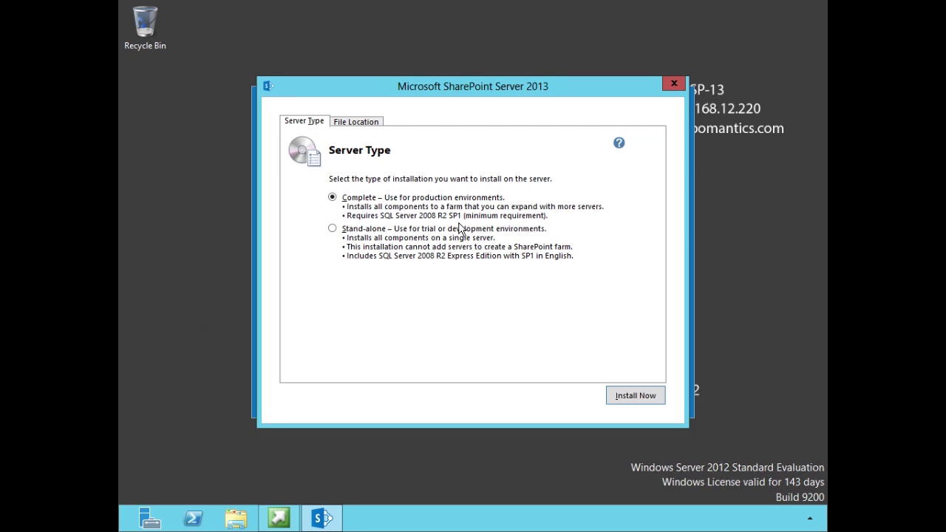
# Install the Complete server type of SharePoint Server 2013
pyautogui.click(625, 397)
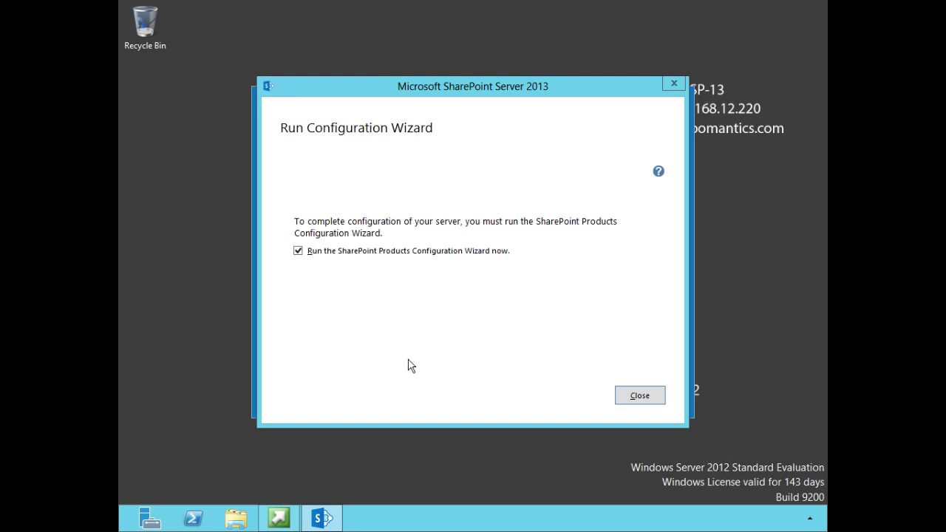
# Launch the configuration wizard and approve restarting IIS and the SharePoint services
pyautogui.click(644, 397)
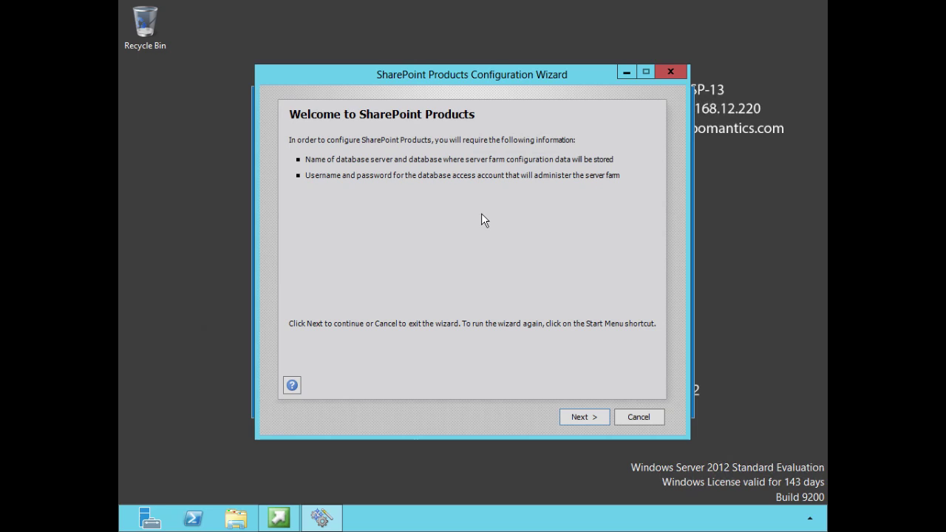
pyautogui.click(581, 418)
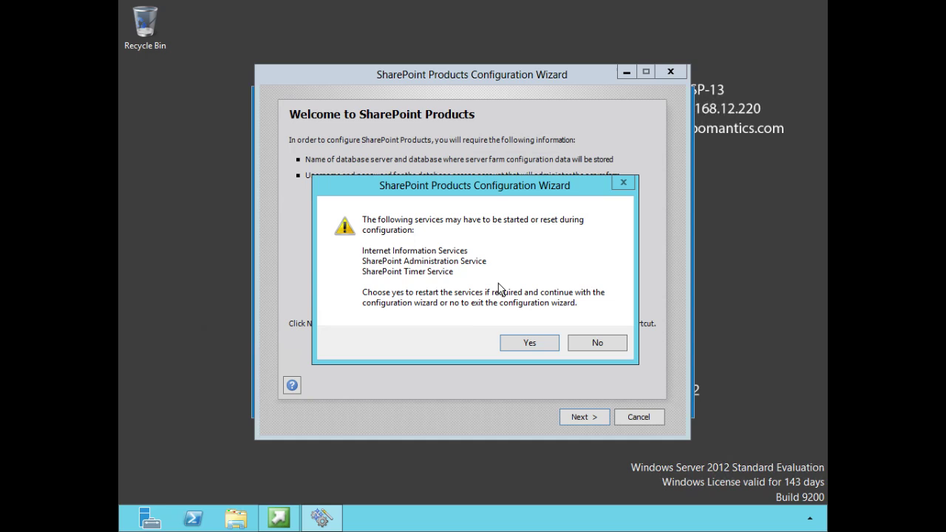
pyautogui.click(525, 344)
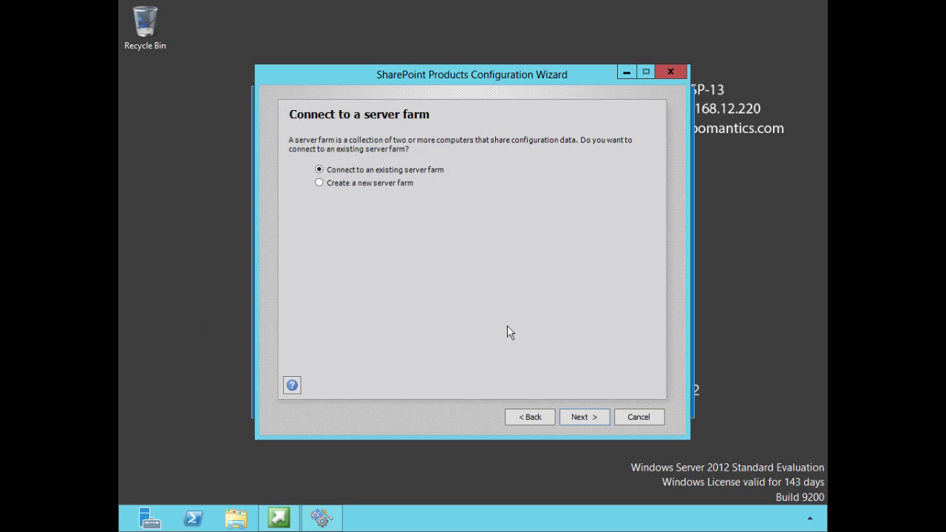
# Choose Create a new server farm and proceed to the database settings
pyautogui.click(320, 185)
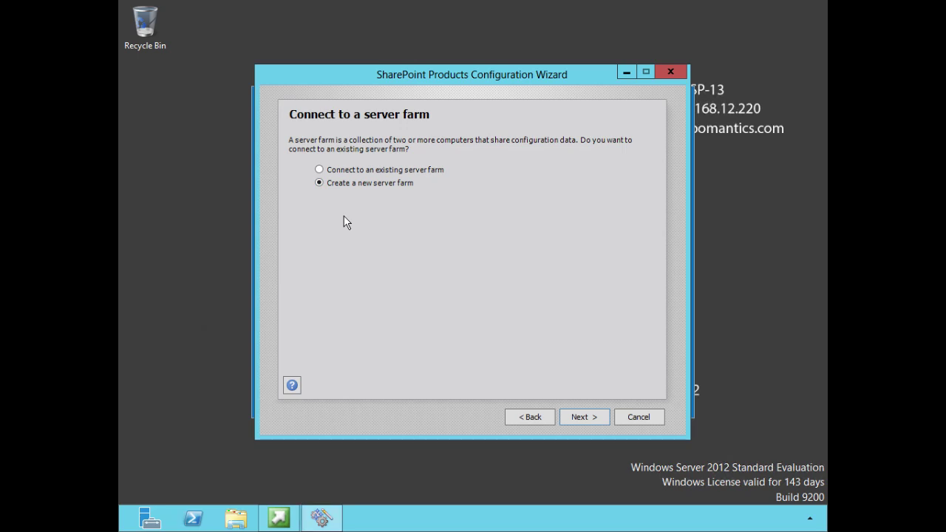
pyautogui.click(583, 416)
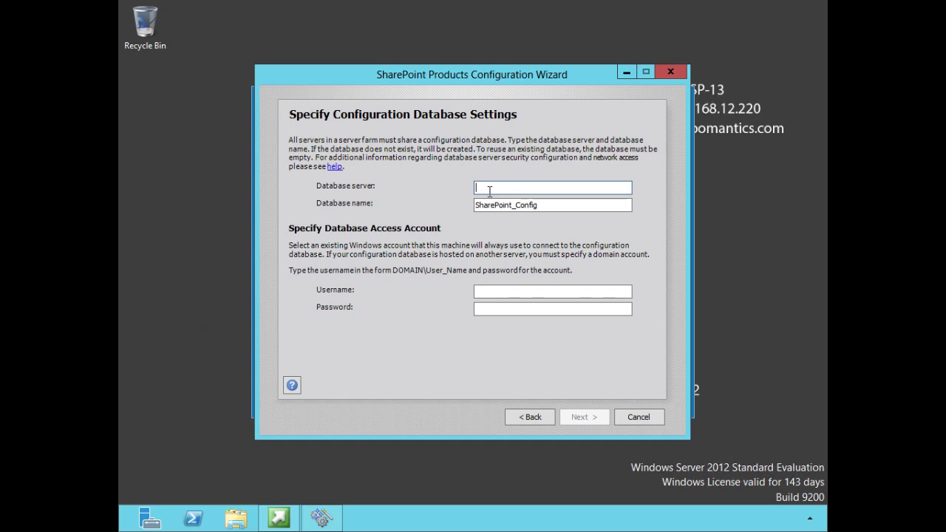
# Use server GMSQL-12, database SharePoint_Config, and the farm account's username and password
pyautogui.write('GMSQL-12')
pyautogui.click(558, 208)
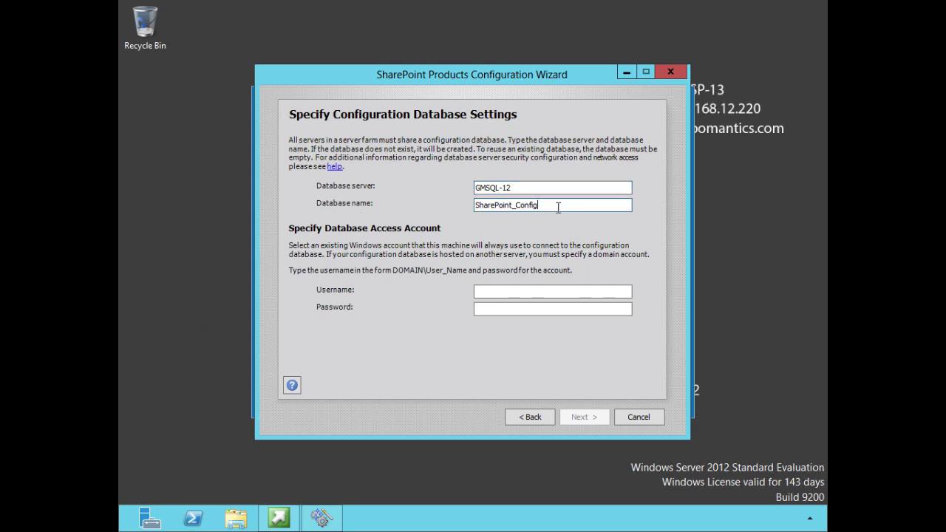
pyautogui.click(510, 293)
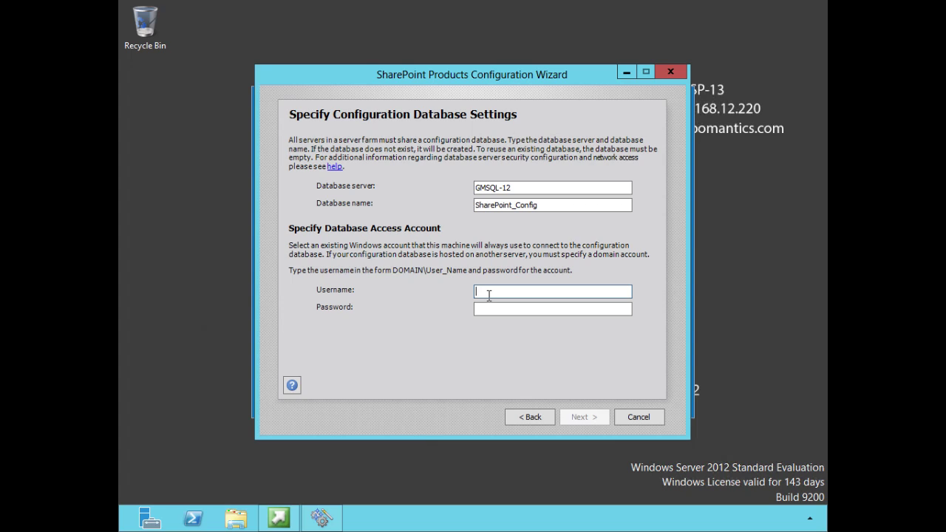
pyautogui.write('globomantics\\spfarm')
pyautogui.press('Tab')
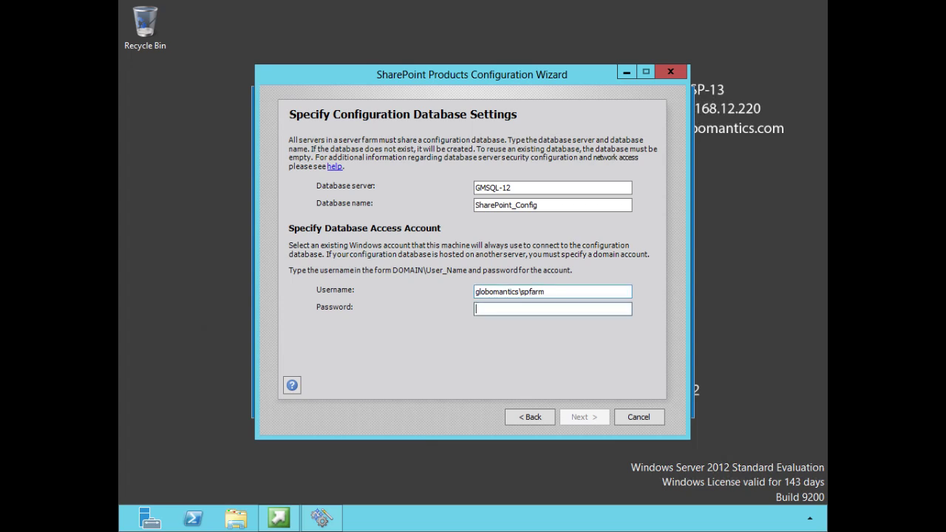
pyautogui.write('****')
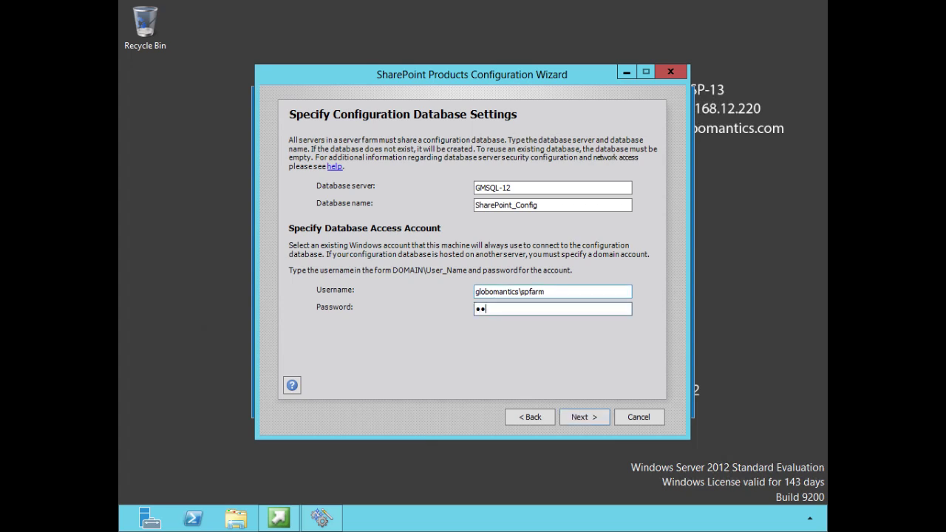
pyautogui.write('****')
pyautogui.click(592, 414)
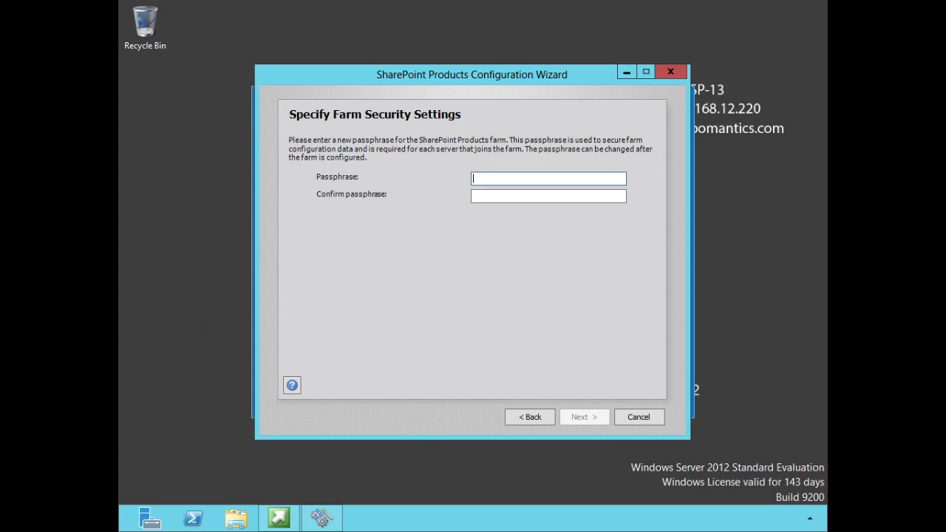
# Enter the farm security passphrase and confirm it
pyautogui.write('p*****')
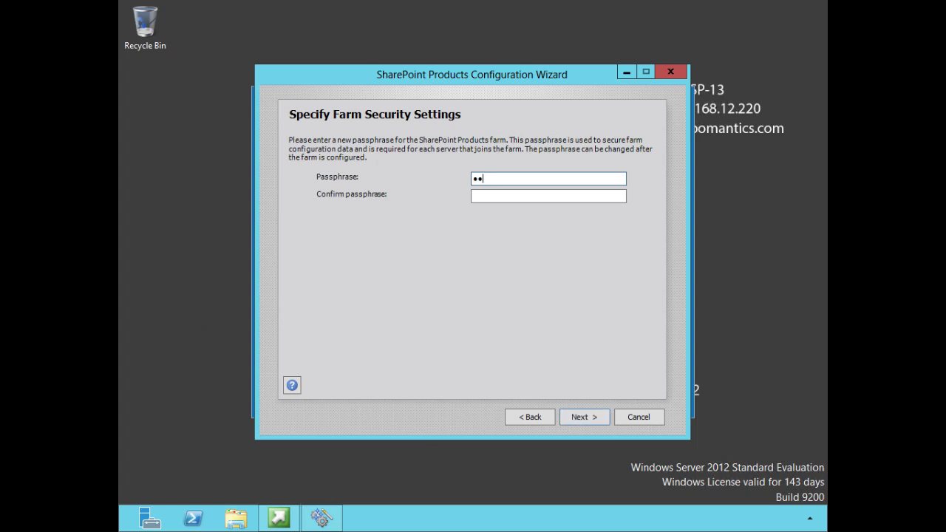
pyautogui.write('**')
pyautogui.press('Tab')
pyautogui.write('*')
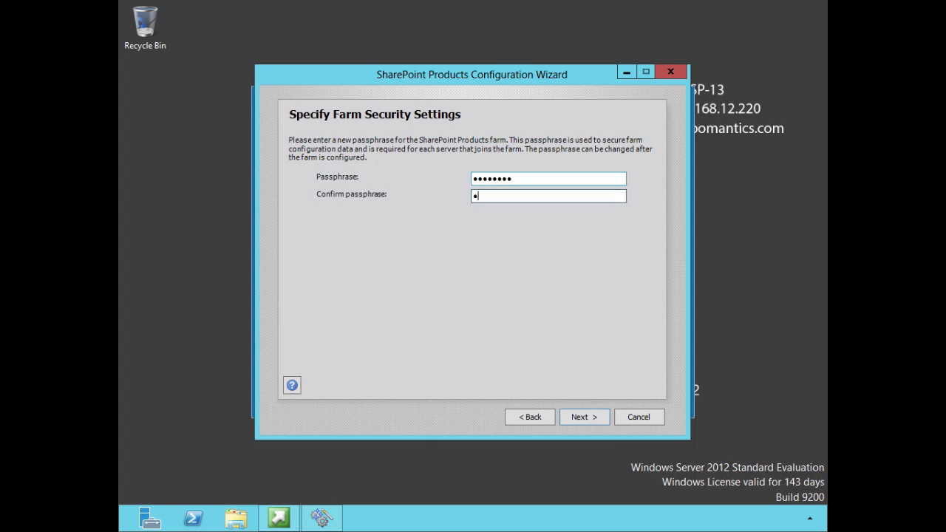
pyautogui.write('*******')
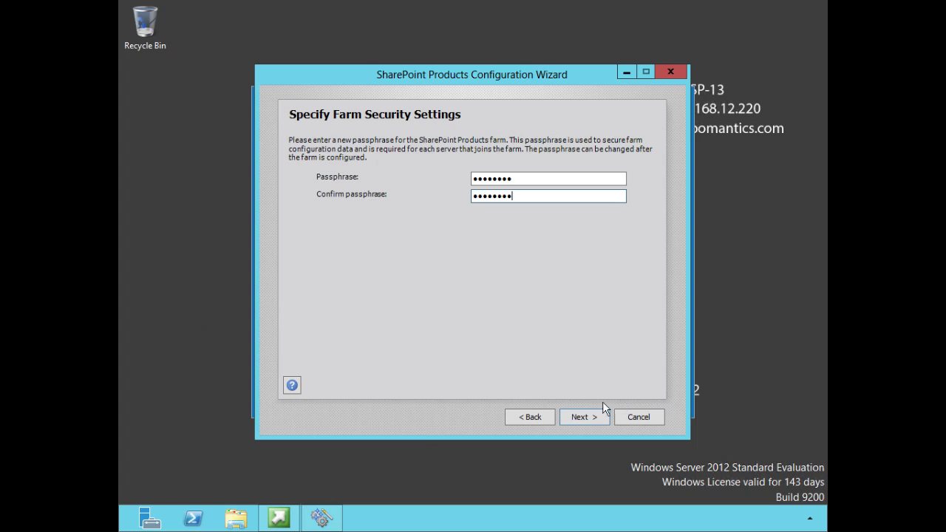
pyautogui.click(586, 417)
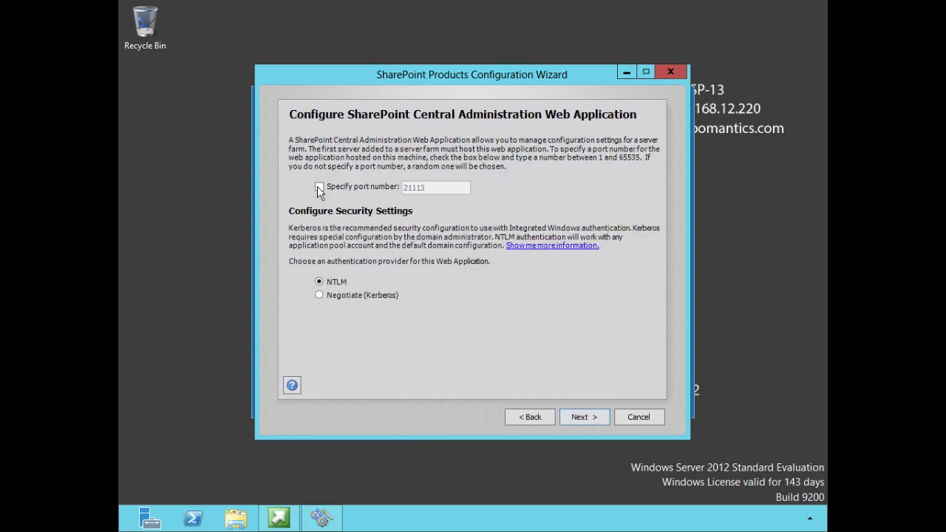
# Replace the default port 21113 with 12345 for Central Administration, keeping NTLM
pyautogui.click(319, 188)
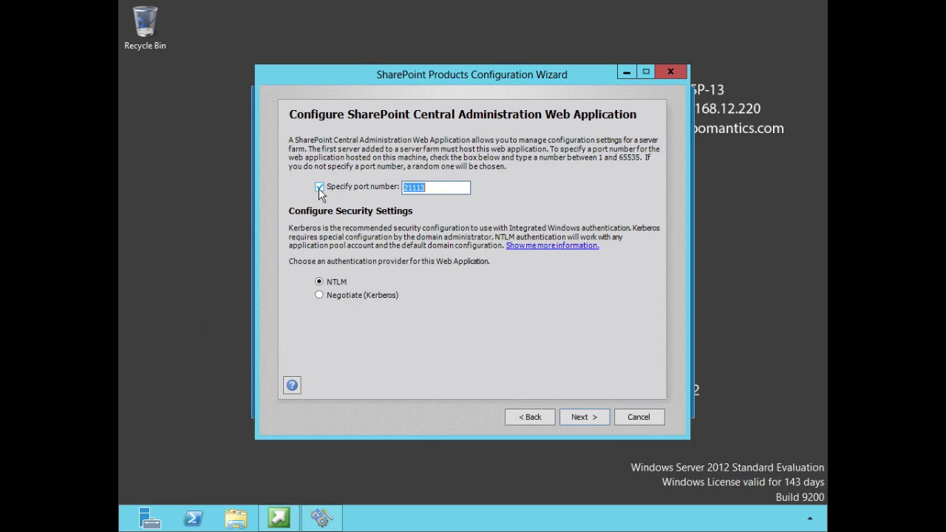
pyautogui.click(442, 187)
pyautogui.press('BackSpace')
pyautogui.press('BackSpace')
pyautogui.press('BackSpace')
pyautogui.press('BackSpace')
pyautogui.press('BackSpace')
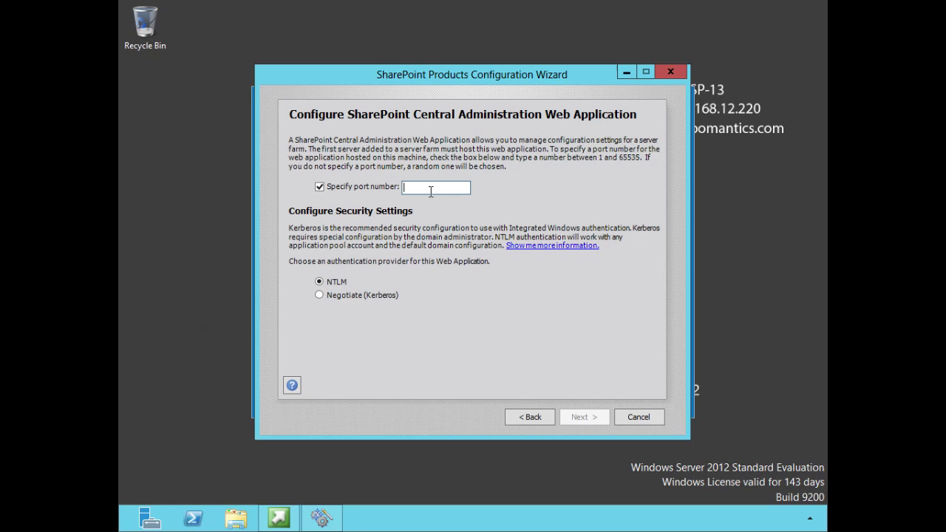
pyautogui.write('12345')
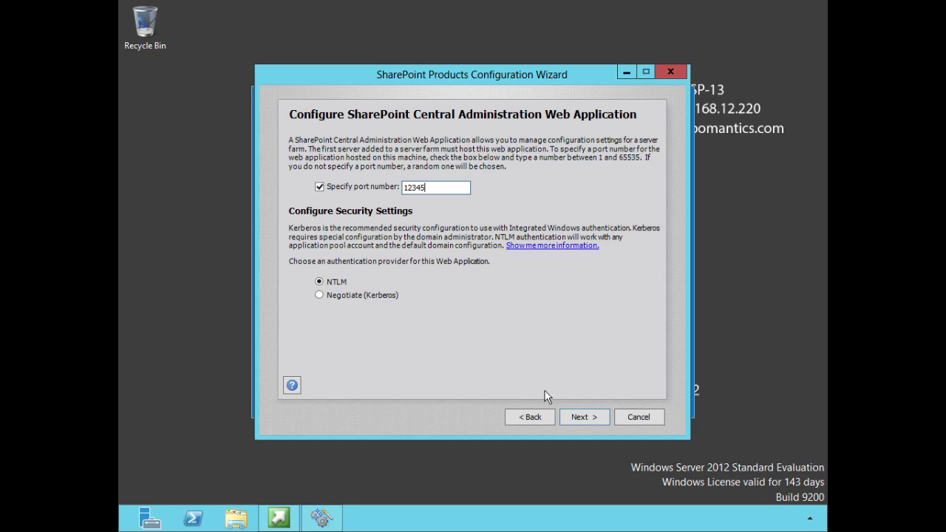
pyautogui.click(583, 415)
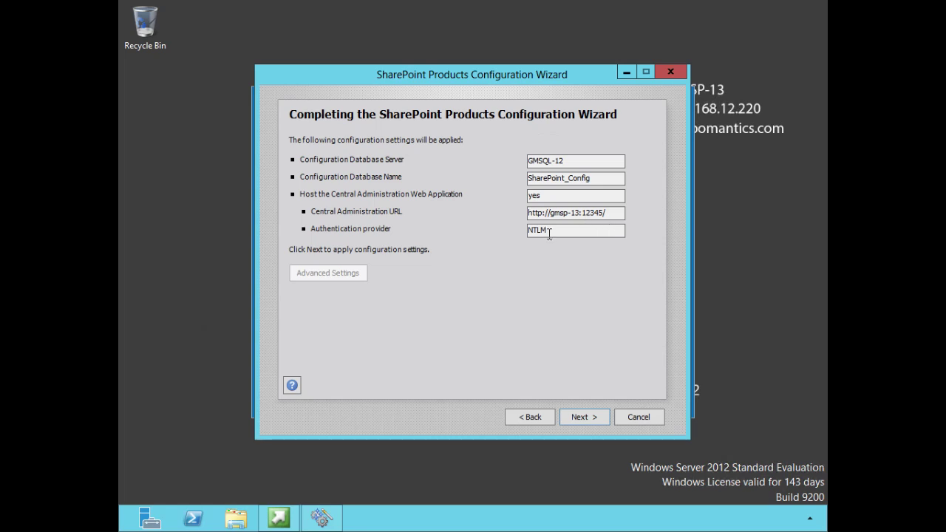
# Apply the summarized settings to run the 10 farm configuration tasks
pyautogui.click(579, 418)
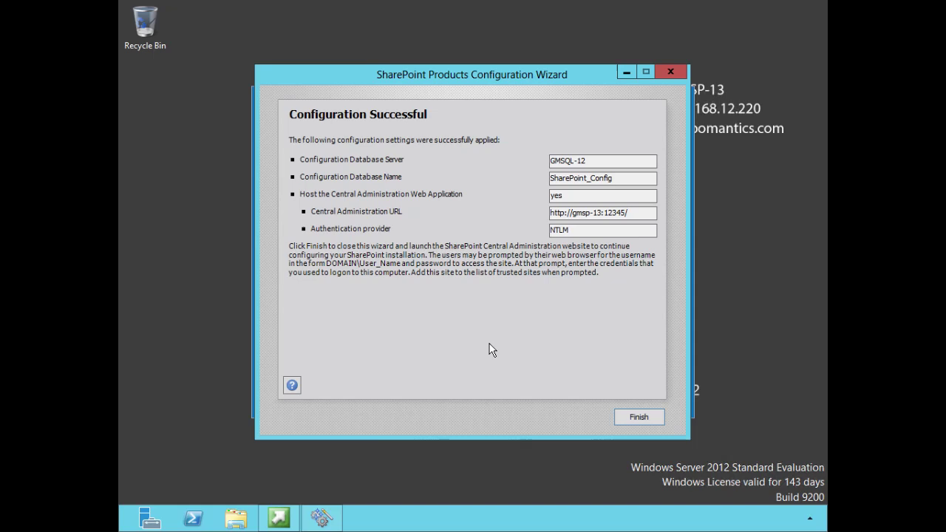
# Close the wizard after Configuration Successful so Central Administration opens on port 12345
pyautogui.click(626, 417)
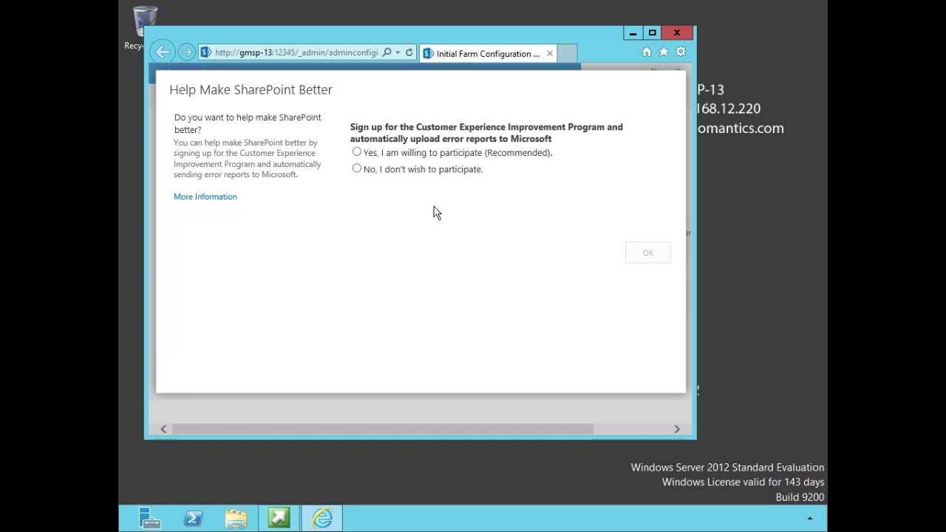
# Choose 'Yes, I am willing to participate' in the Customer Experience Improvement Program
pyautogui.click(361, 153)
# Confirm the participation choice with OK and maximize the browser window
pyautogui.click(653, 257)
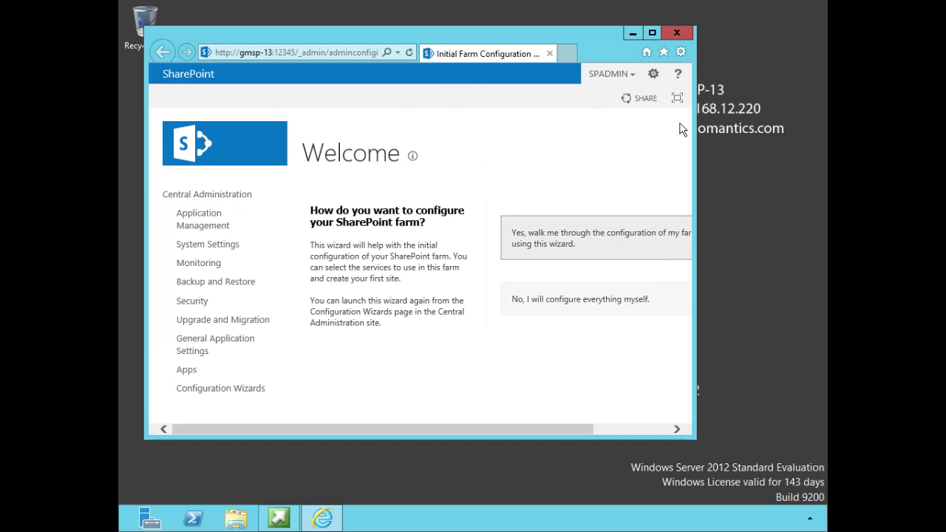
pyautogui.click(653, 32)
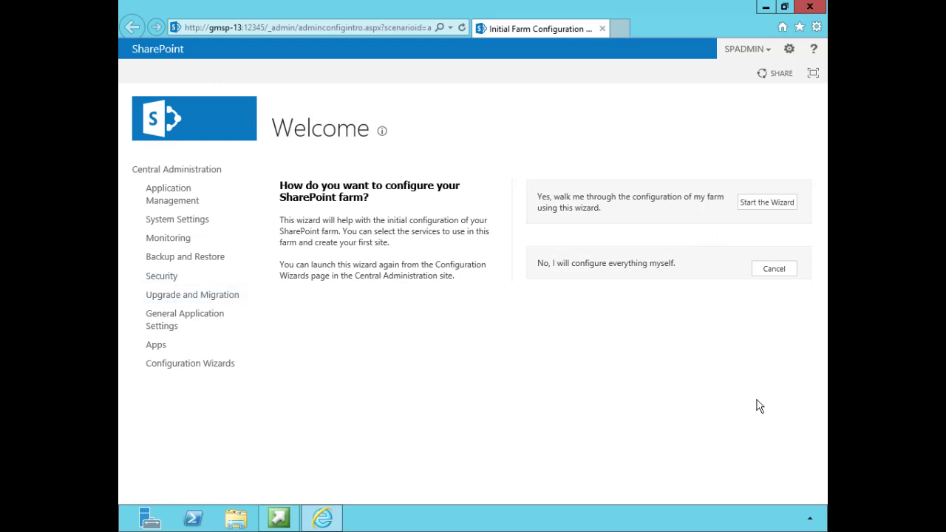
# Start the farm configuration wizard, then open Active Directory Users and Computers at the Users container
pyautogui.click(766, 212)
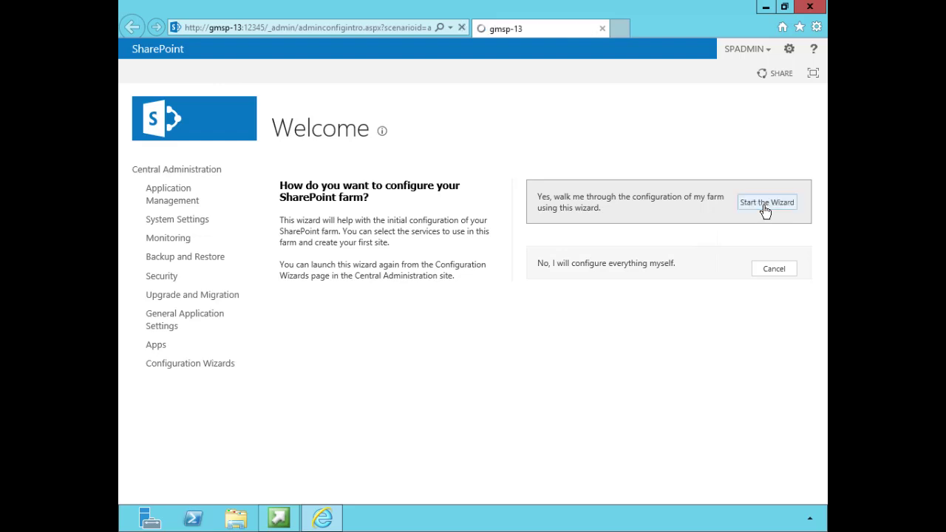
pyautogui.click(766, 210)
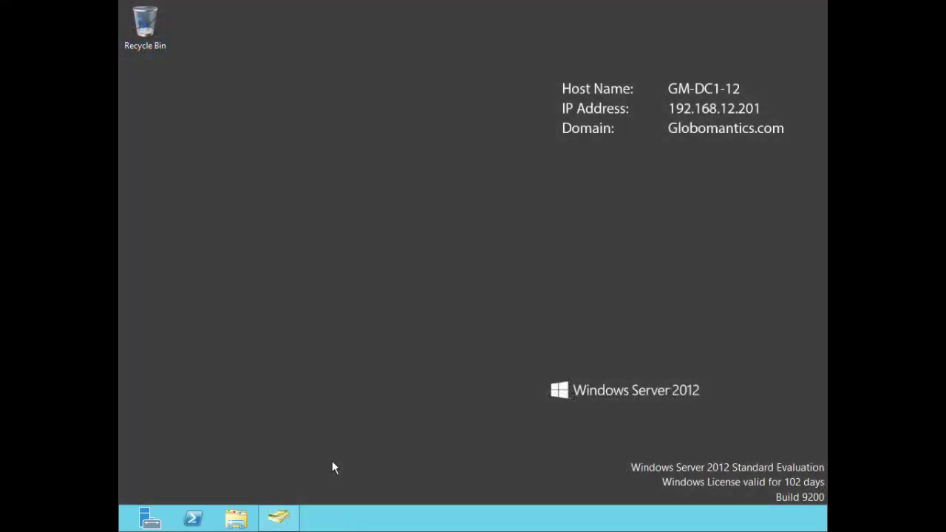
pyautogui.click(279, 519)
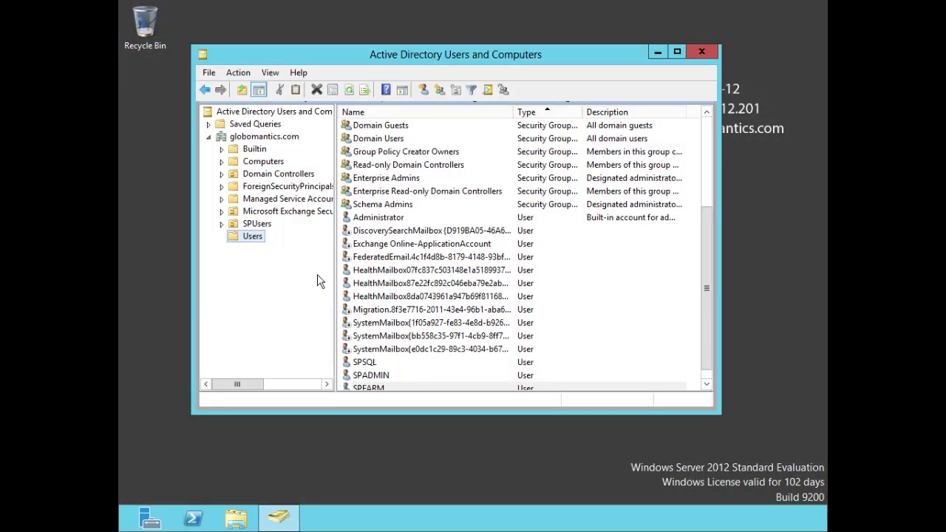
pyautogui.rightClick(251, 237)
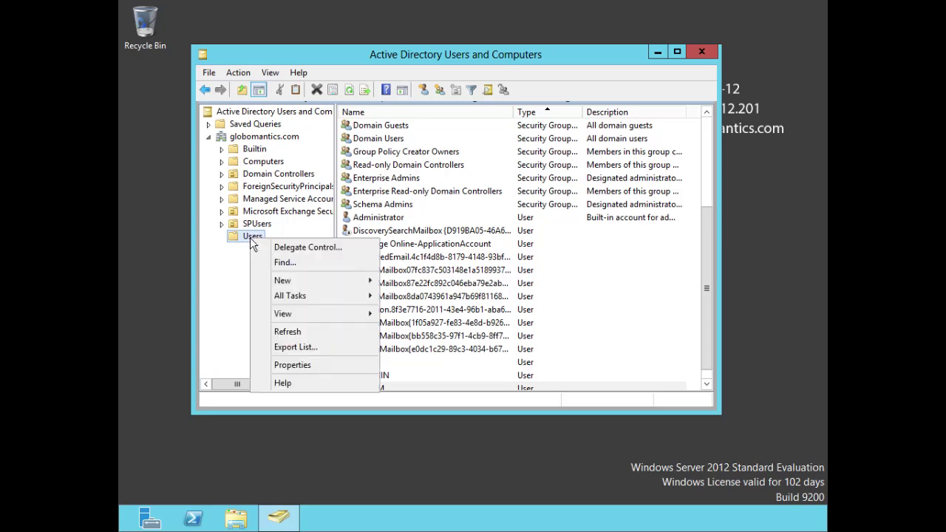
# Start a new user in Users with full name SPSVC and logon name SPSVC
pyautogui.moveTo(298, 284)
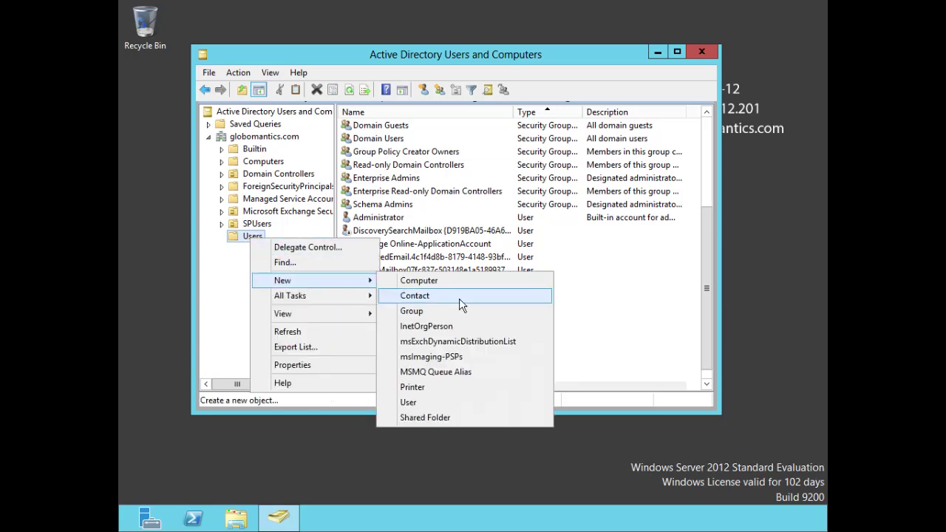
pyautogui.click(410, 403)
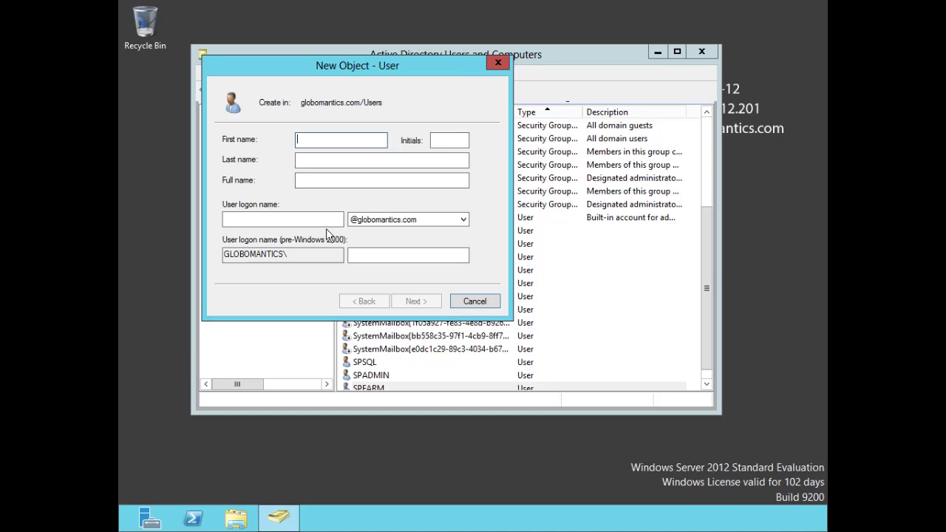
pyautogui.write('SPSVC')
pyautogui.click(307, 219)
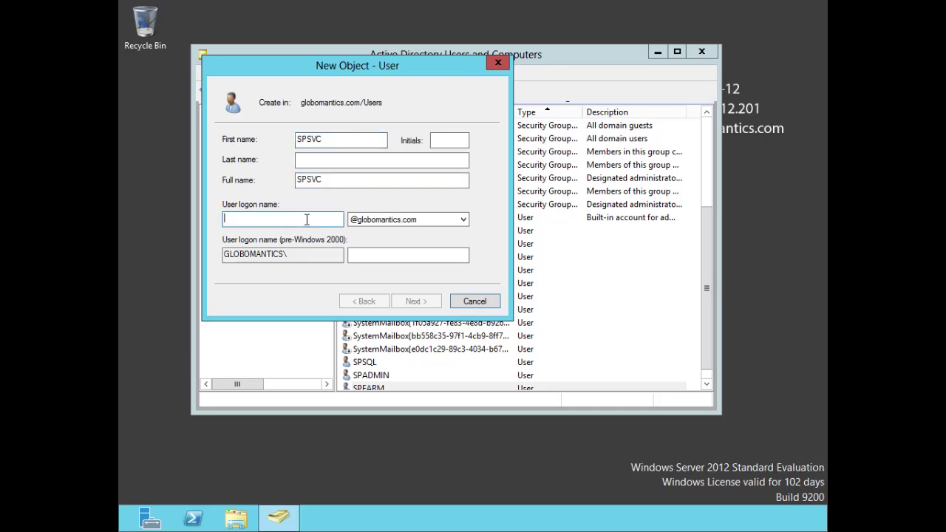
pyautogui.write('SPSVC')
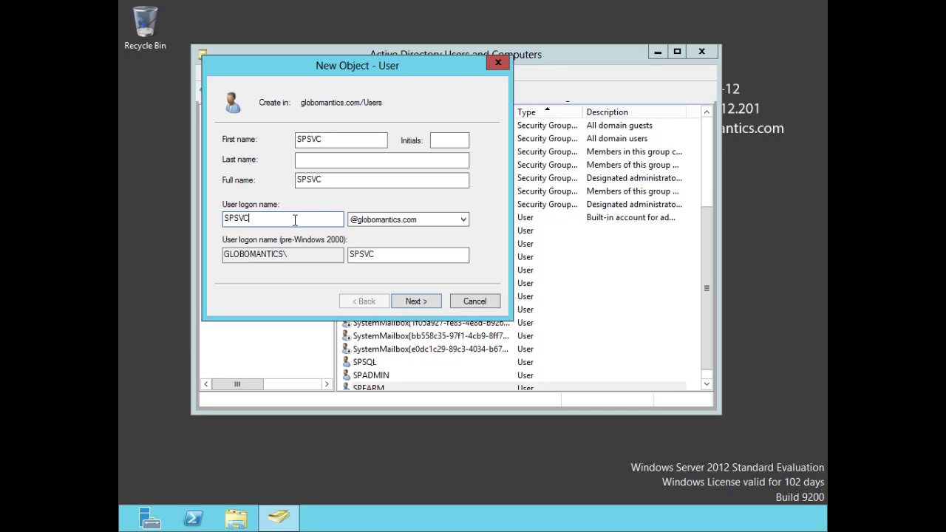
# Set the SPSVC account password to never expire, with no forced change at next logon, and create the user
pyautogui.click(414, 301)
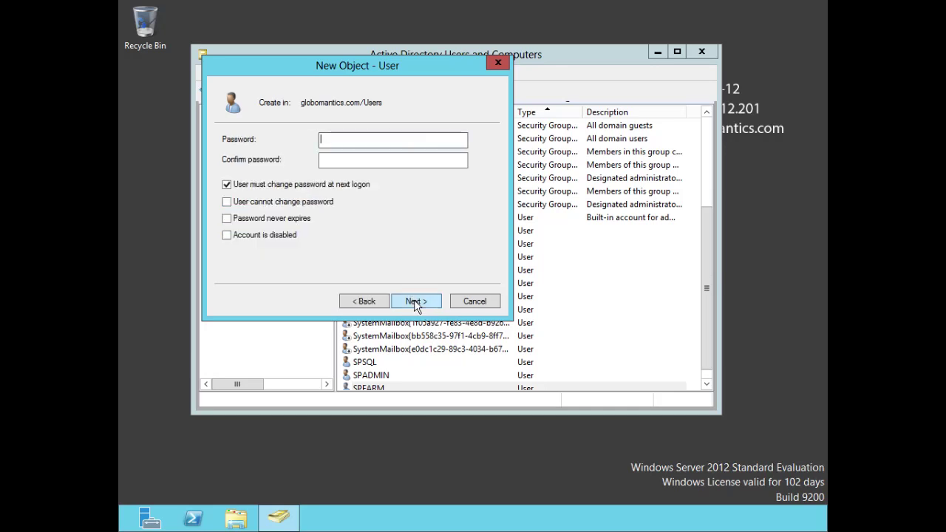
pyautogui.write('Password')
pyautogui.press('Tab')
pyautogui.write('Password')
pyautogui.click(227, 185)
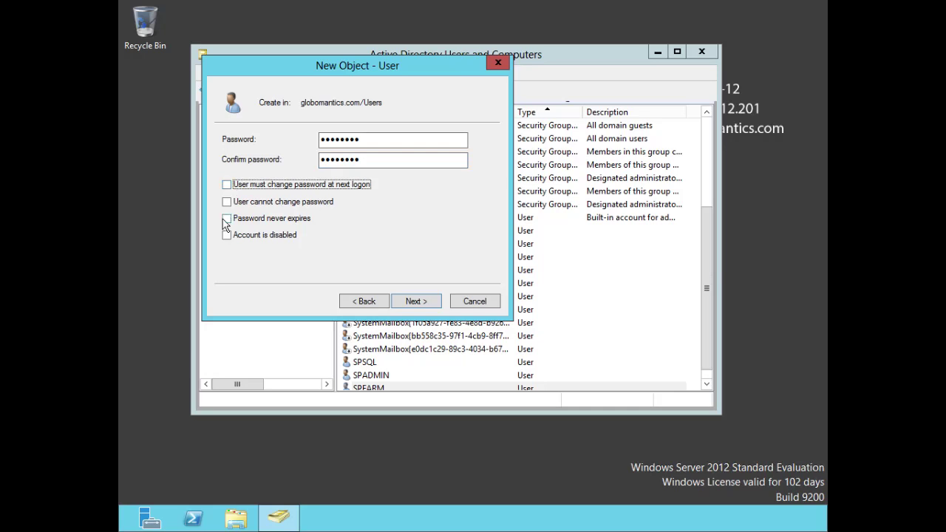
pyautogui.click(226, 219)
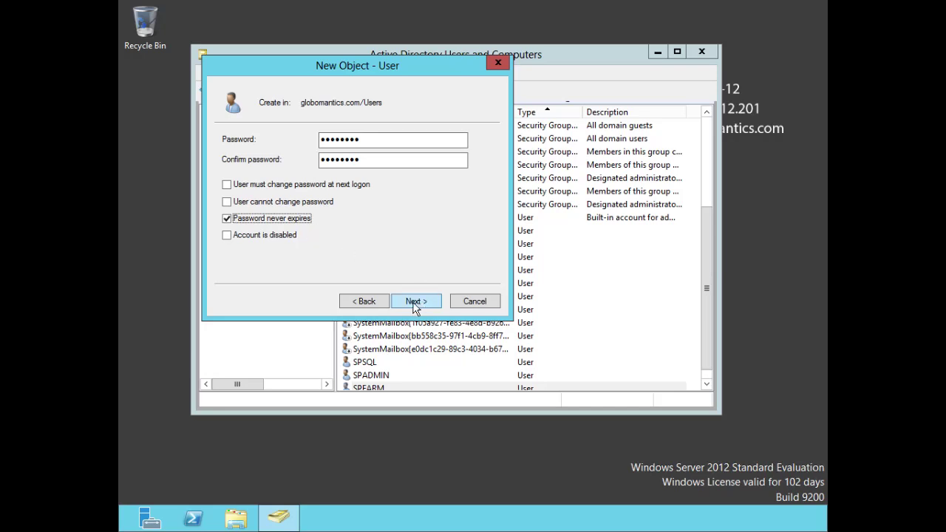
pyautogui.click(414, 304)
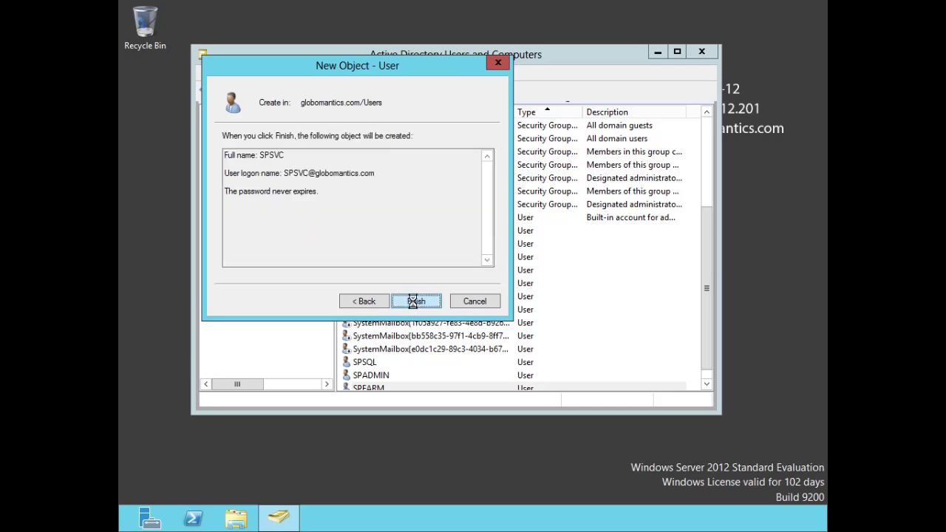
pyautogui.click(415, 302)
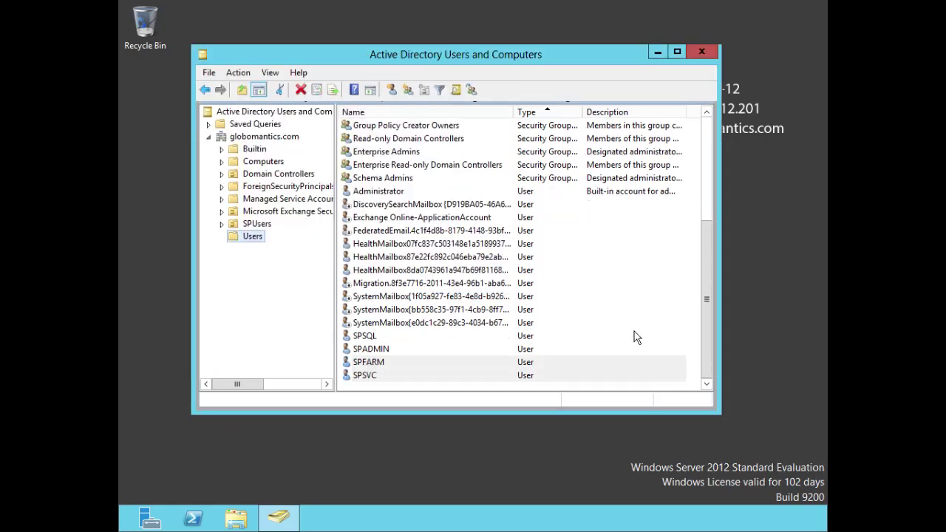
# Close ADUC and enter globomantics\spsvc and its password as the new managed service account
pyautogui.click(703, 53)
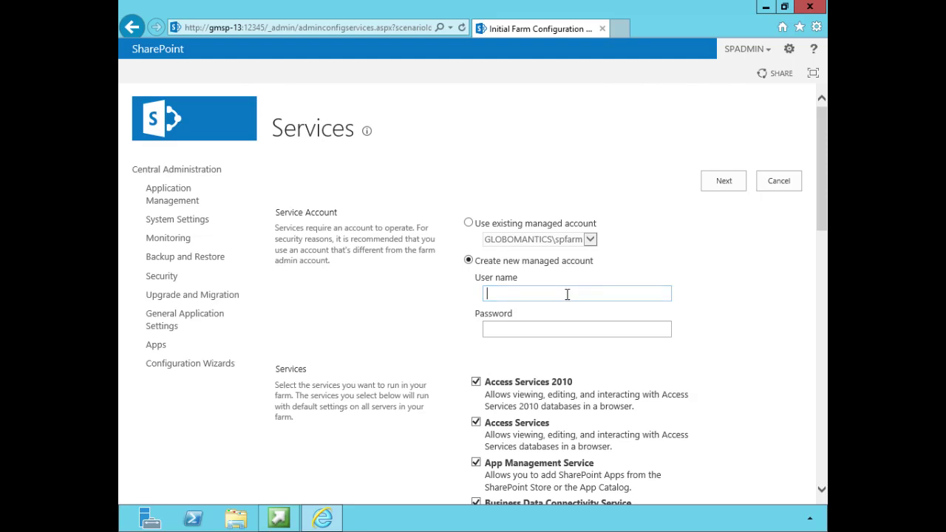
pyautogui.write('glo')
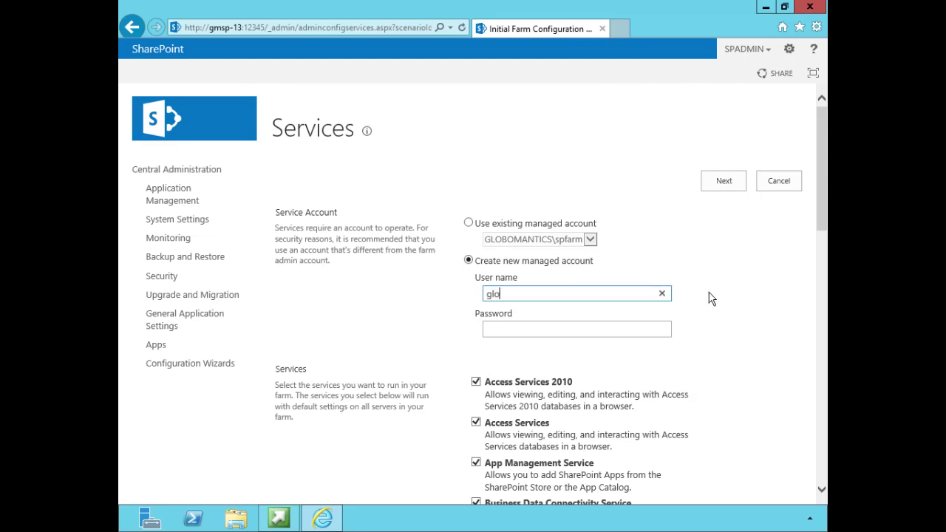
pyautogui.write('bomantics\\spsvc')
pyautogui.click(515, 331)
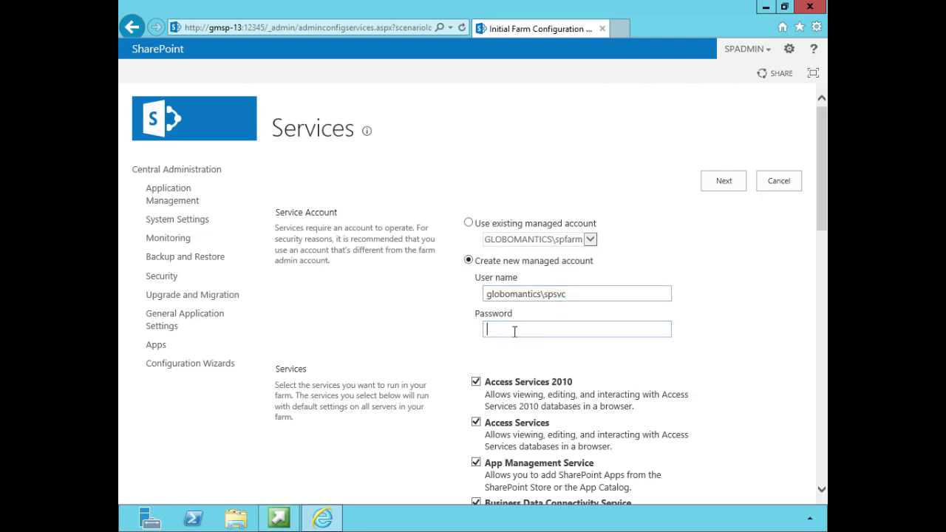
pyautogui.write('Passw0rd')
pyautogui.click(730, 326)
pyautogui.scroll(-3, 731, 328)
pyautogui.scroll(-3, 730, 328)
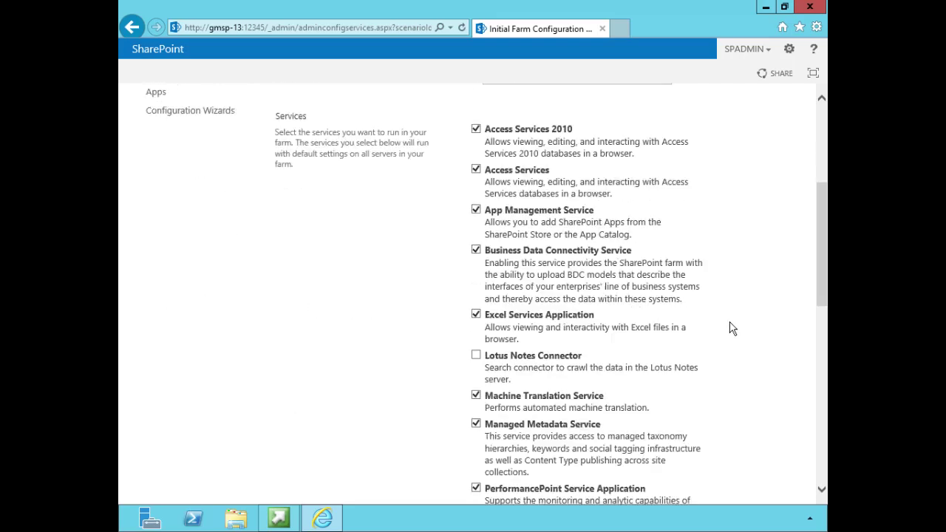
pyautogui.scroll(-6, 731, 328)
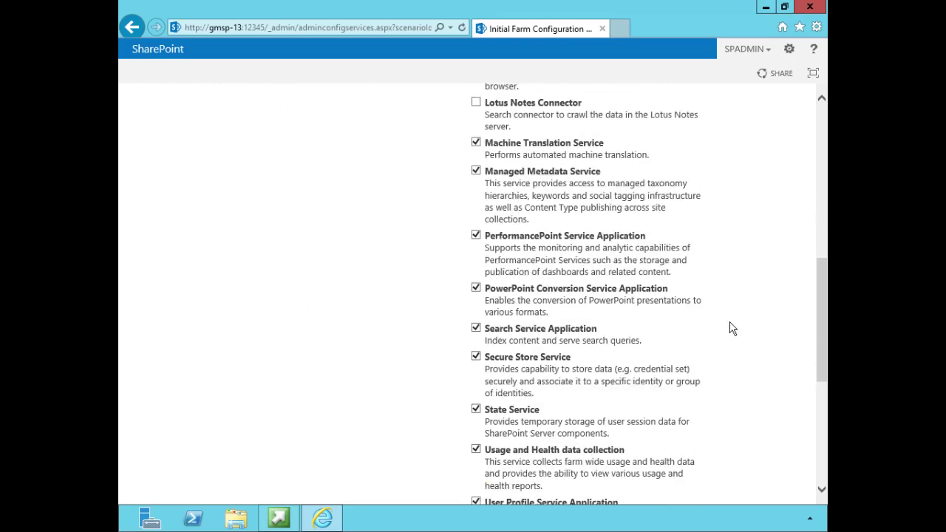
pyautogui.scroll(-5, 730, 328)
pyautogui.scroll(8, 730, 328)
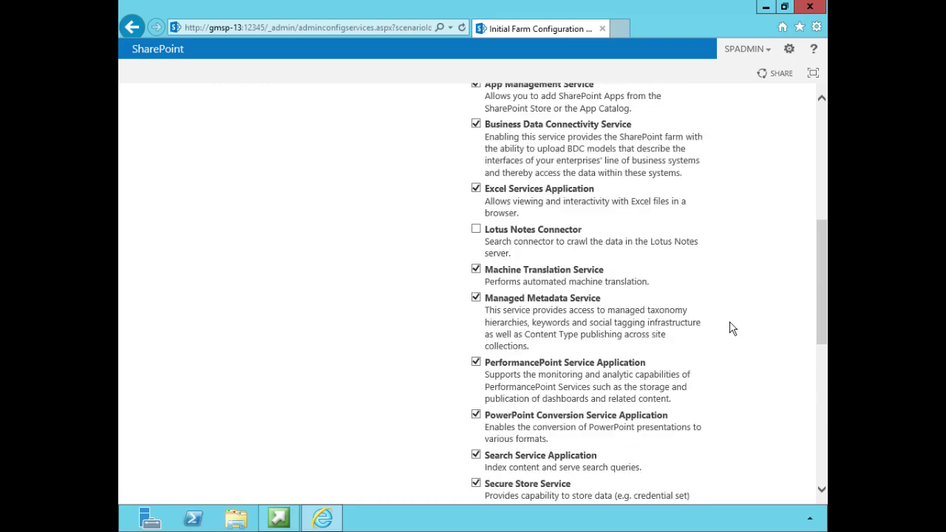
pyautogui.scroll(3, 730, 328)
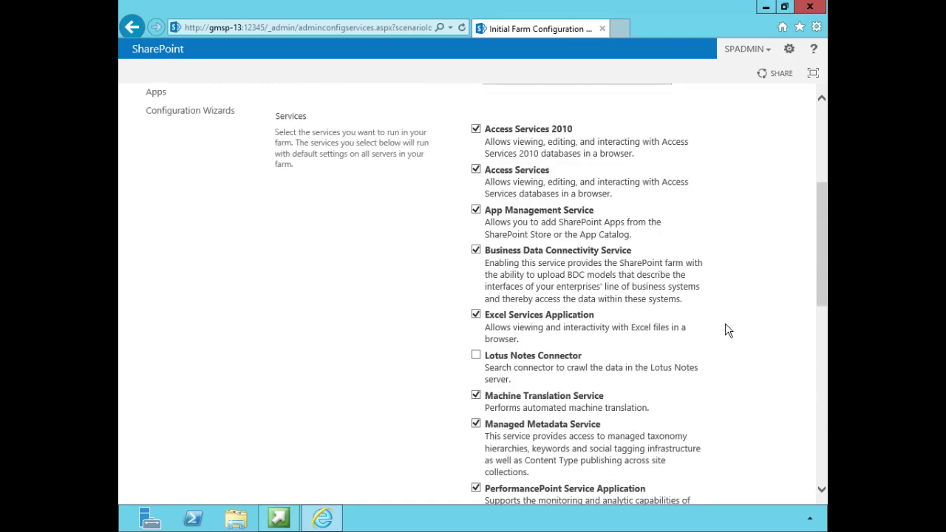